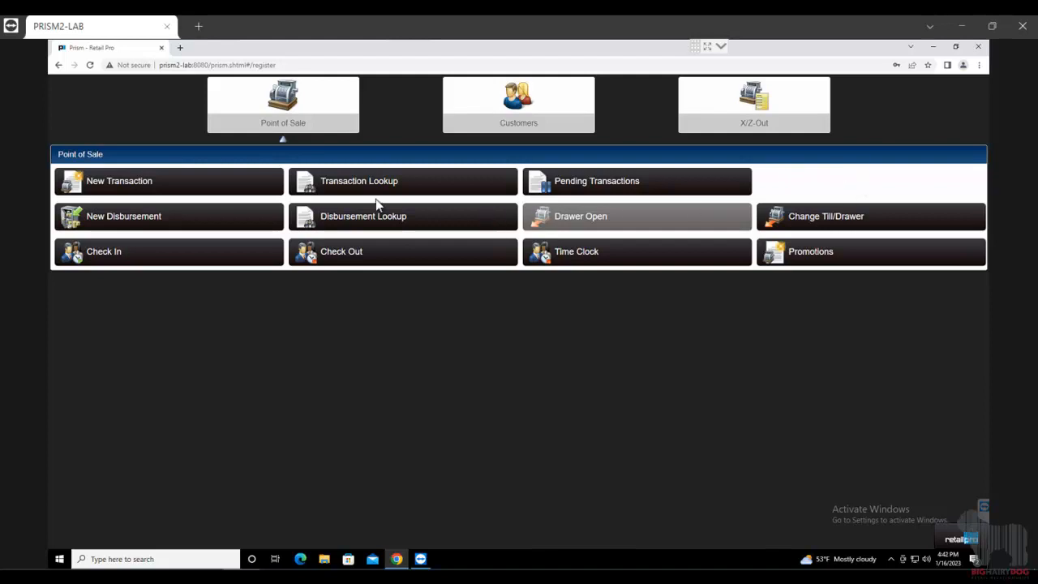
- Start a new sale and add item 000002, BB Shorts at $25.00, for a $27.06 total
click(154, 186)
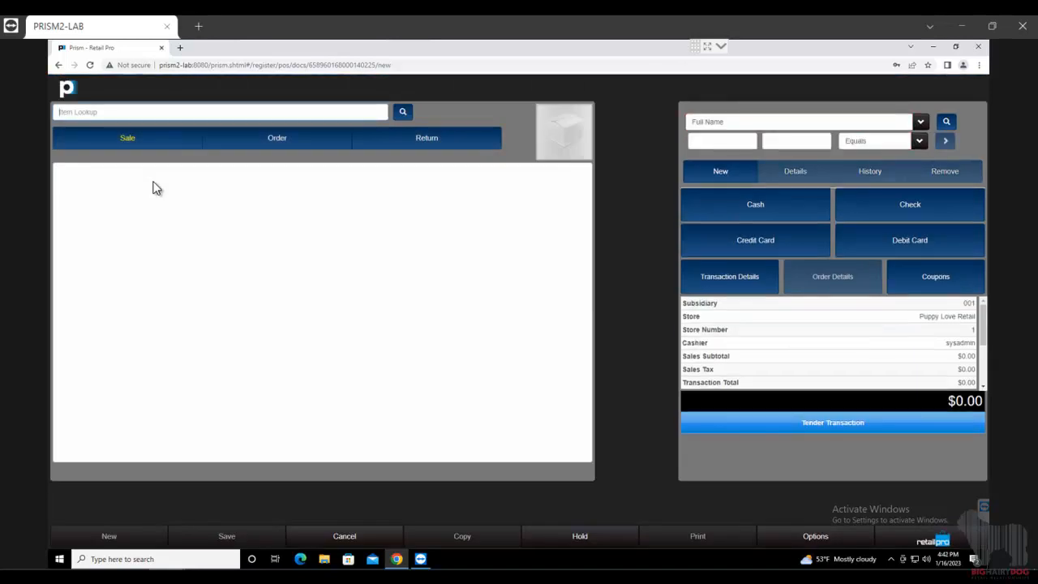
click(67, 113)
text(000002)
key(Return)
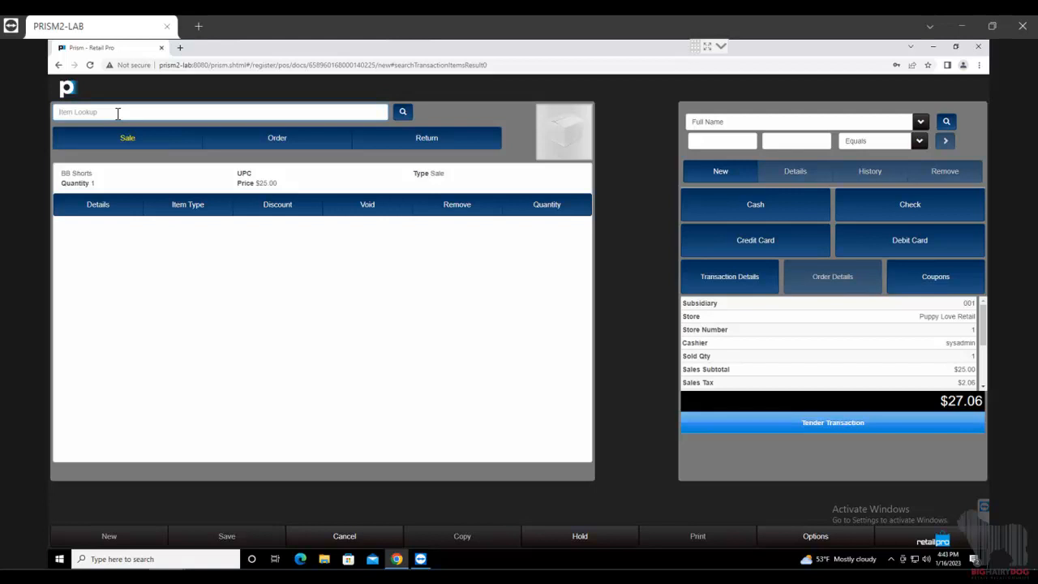
text(2)
key(Return)
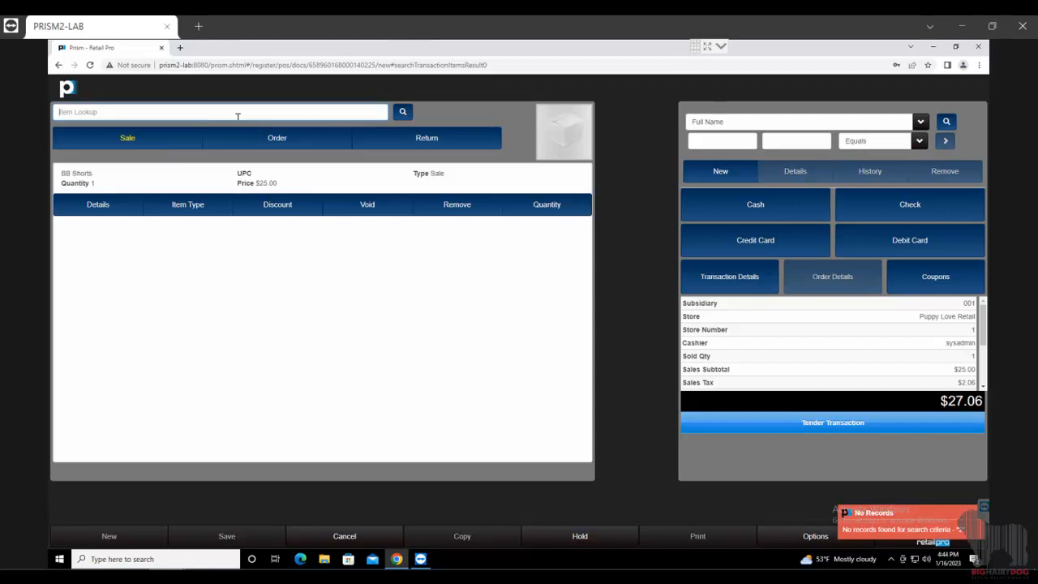
click(403, 114)
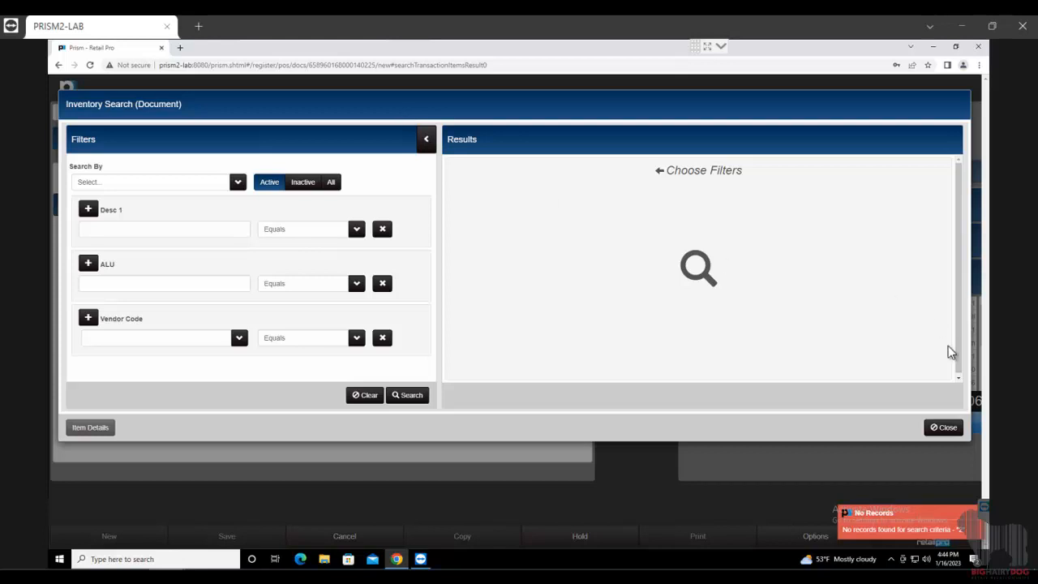
click(944, 428)
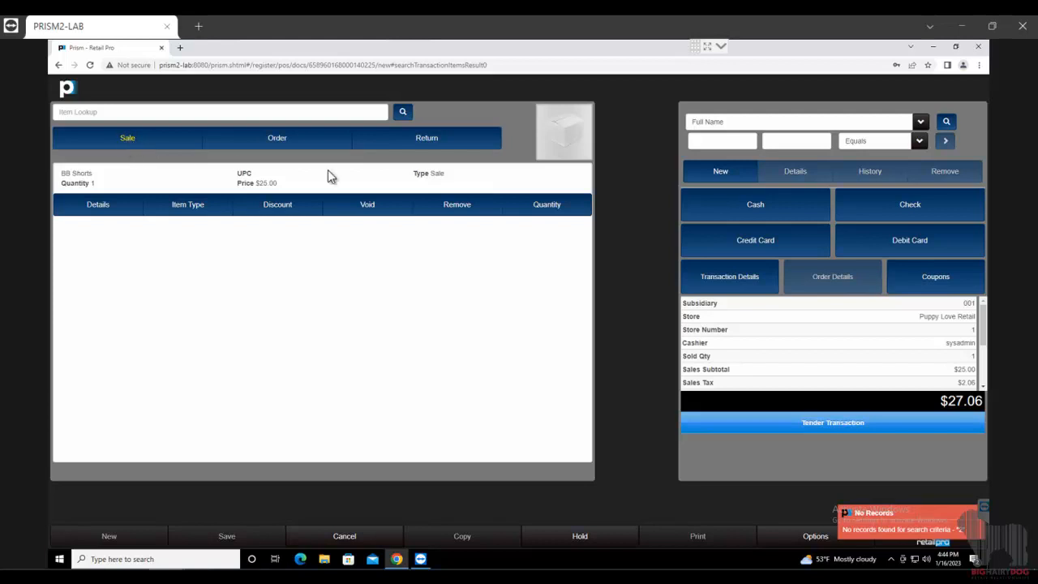
triple_click(414, 174)
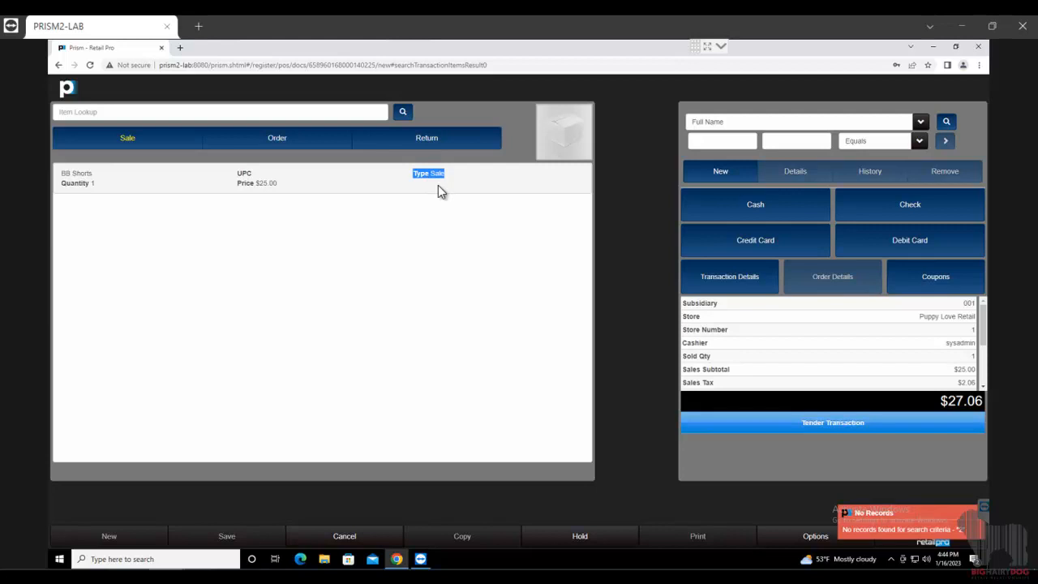
click(880, 518)
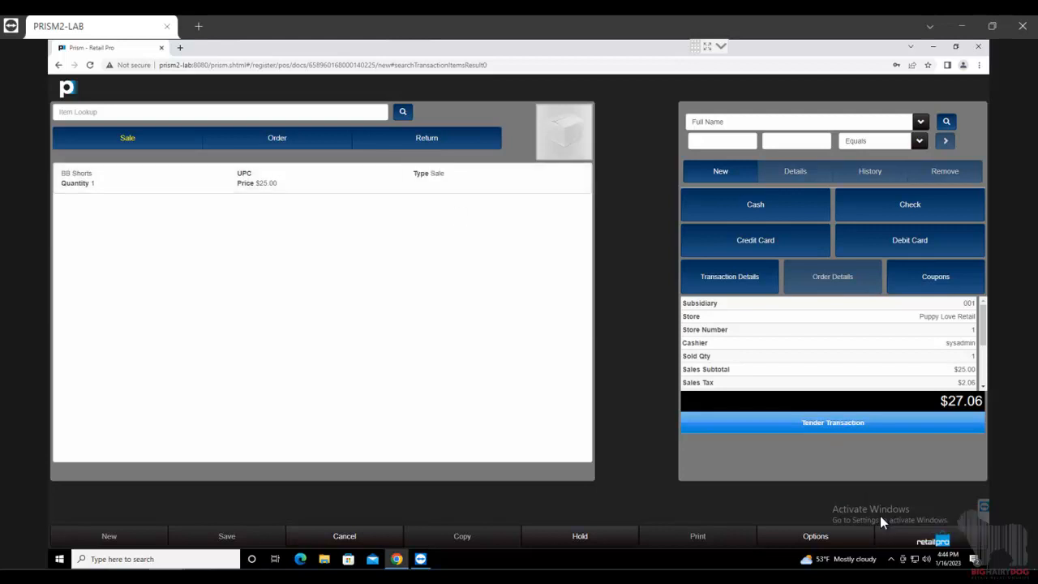
click(188, 193)
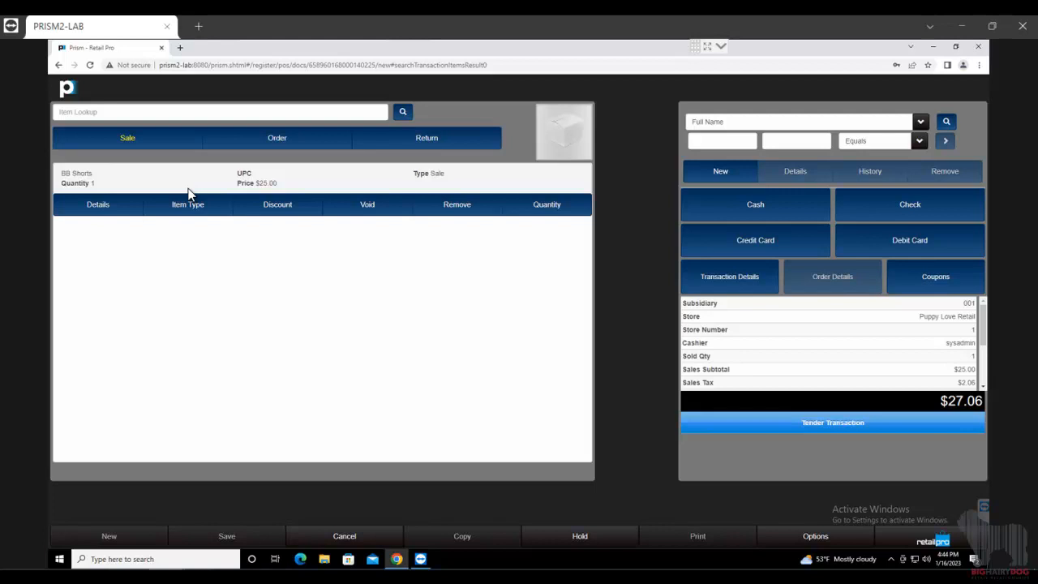
- Check the BB Shorts on-hand quantity (5 units at Puppy Love Retail) without changing anything
click(99, 206)
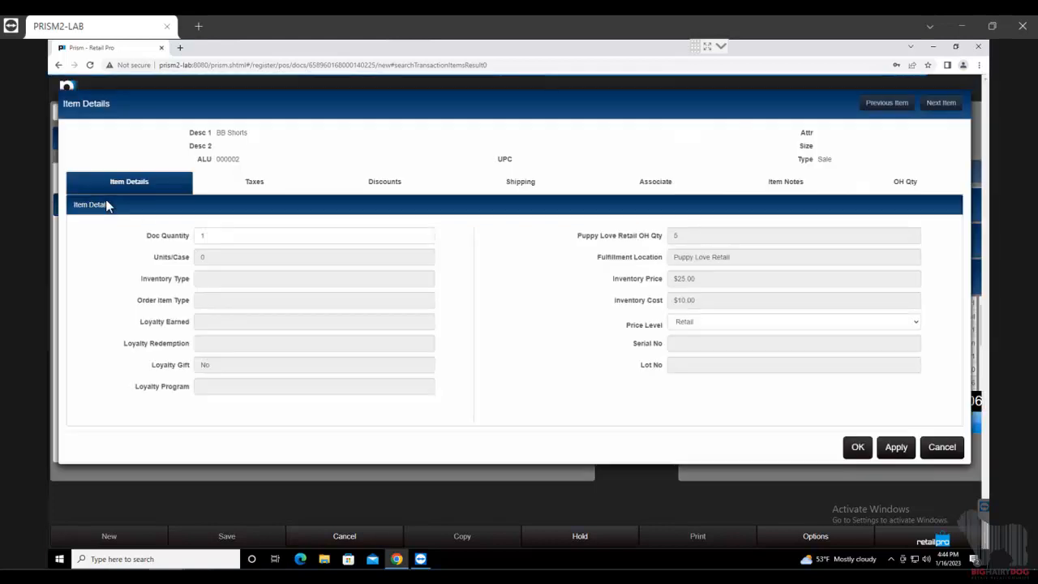
click(945, 184)
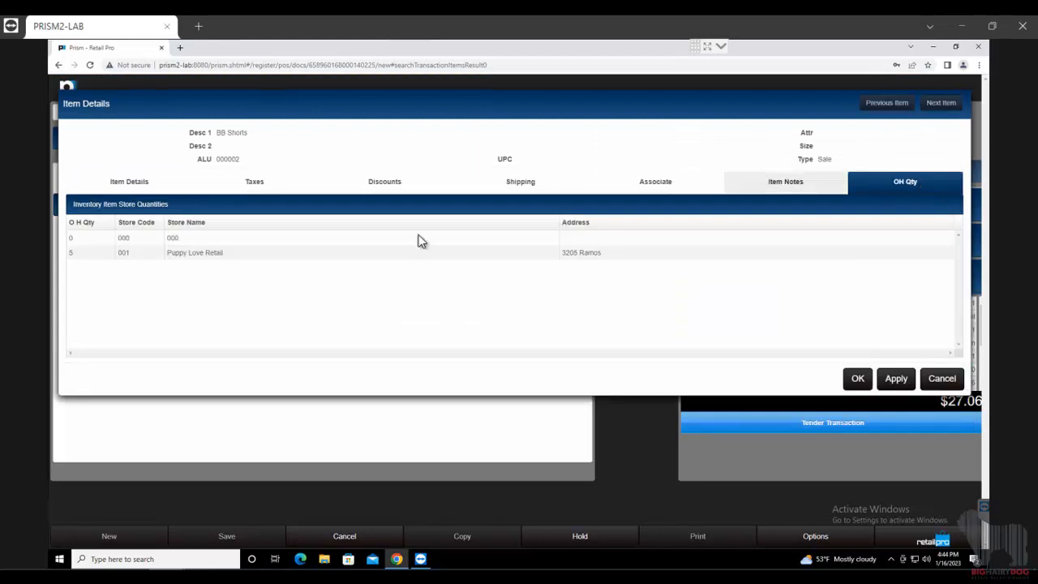
click(942, 380)
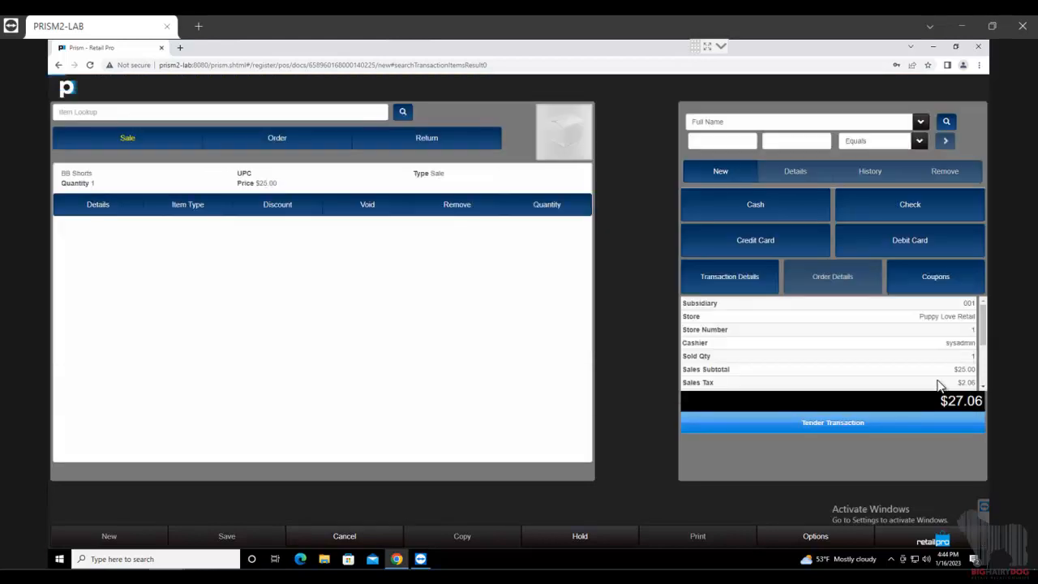
- Keep BB Shorts as a Sale item type and bring up its discount options
click(191, 209)
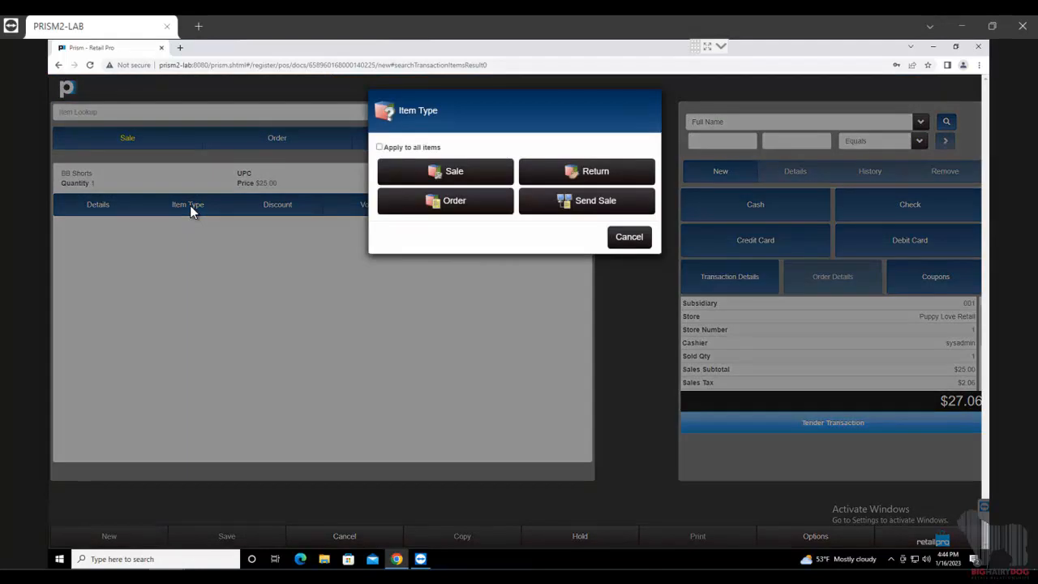
click(434, 174)
click(290, 212)
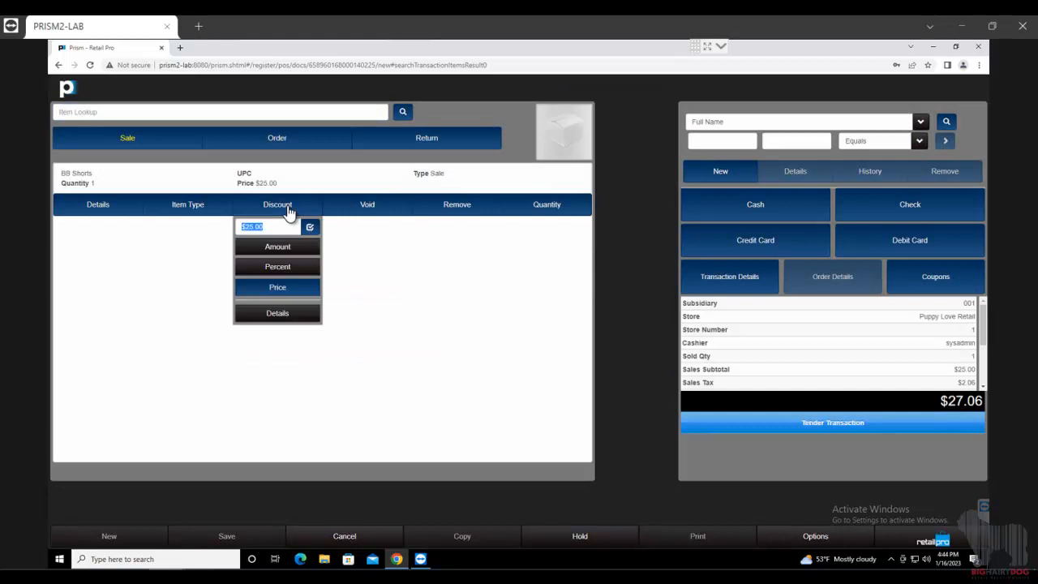
- Discount BB Shorts 10% to $22.50, then add a second $25.00 BB Shorts via lookup 1BB
click(265, 271)
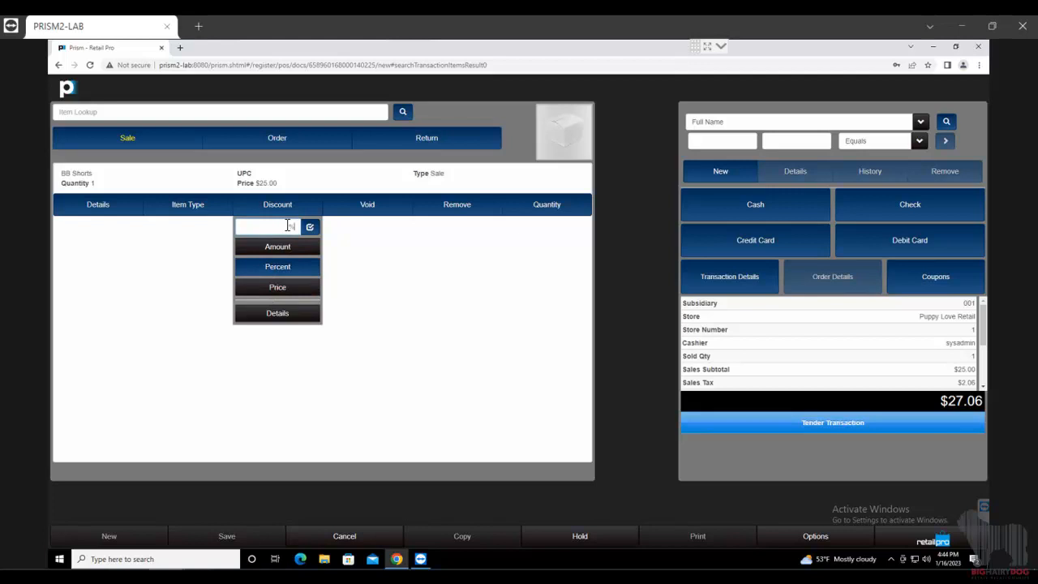
text(10)
click(309, 229)
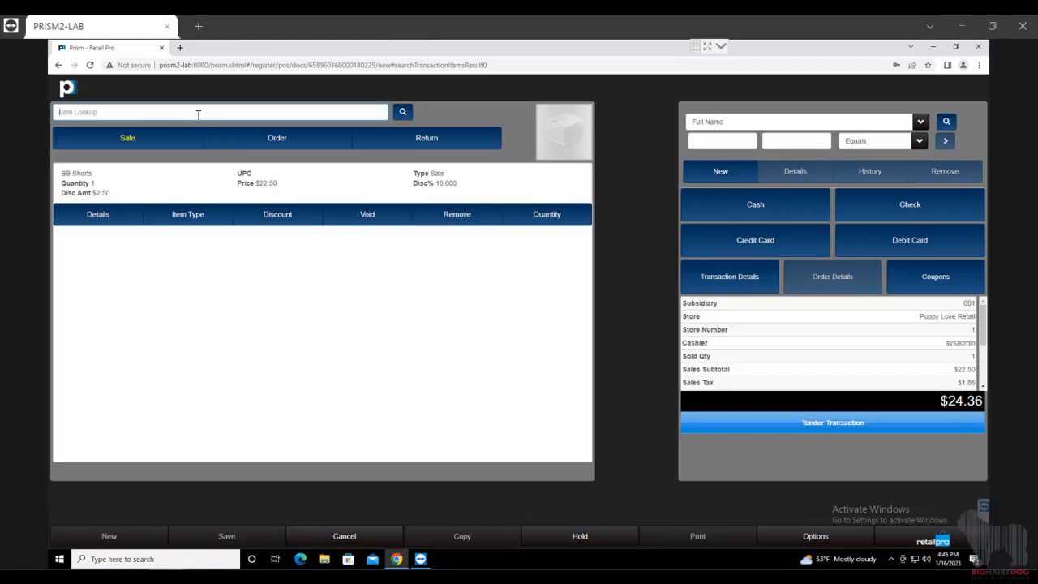
text(1BB)
key(Return)
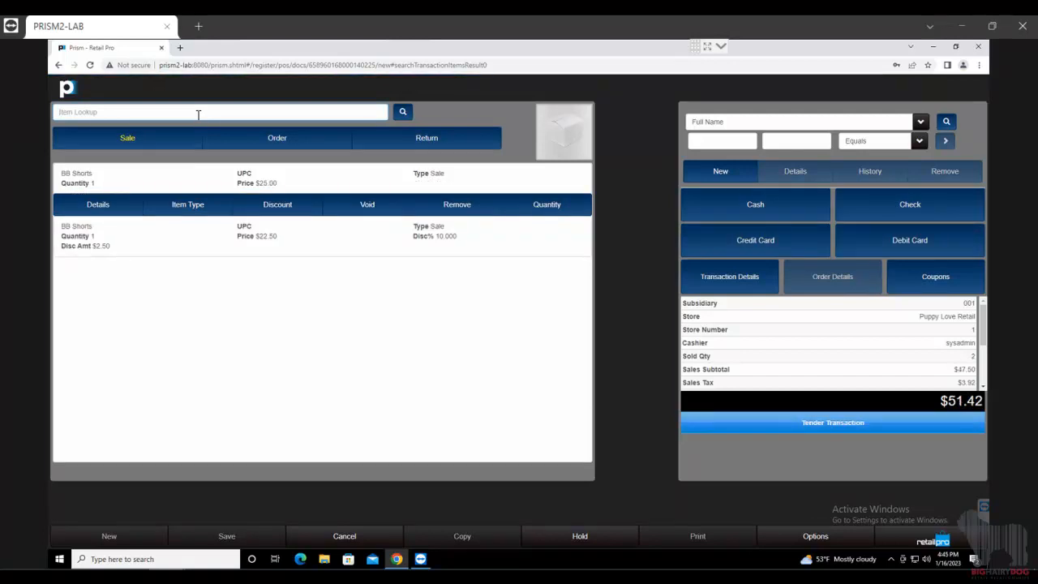
- Void and remove the undiscounted $25.00 BB Shorts line, keeping the $22.50 one at $24.36
click(366, 206)
double_click(92, 184)
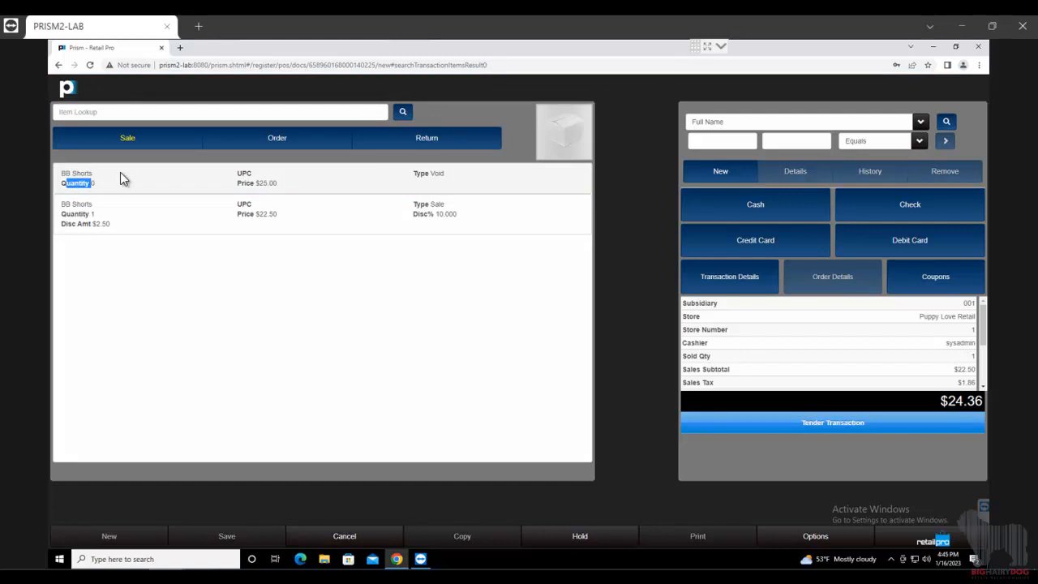
click(287, 189)
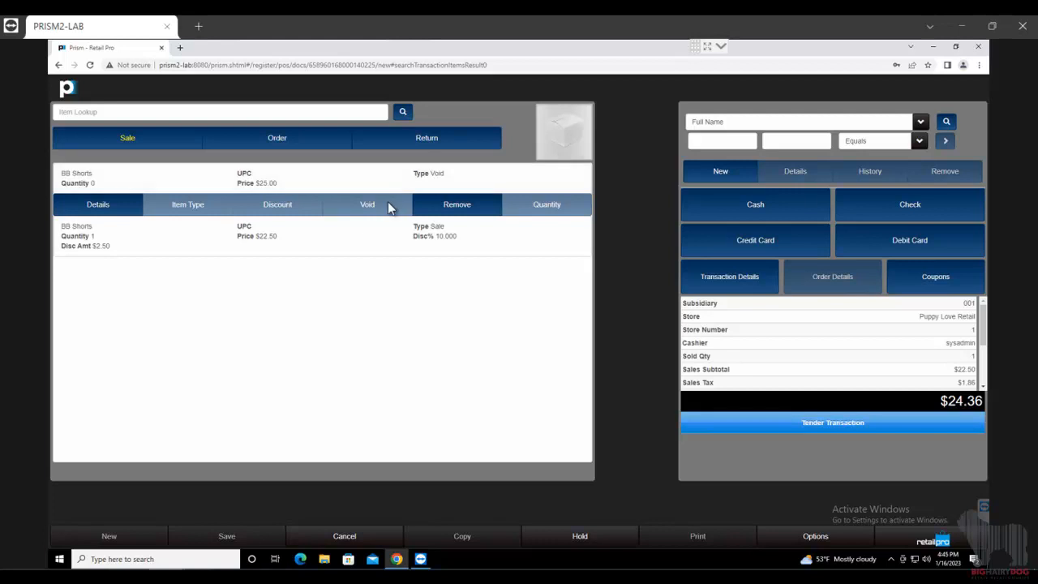
click(459, 206)
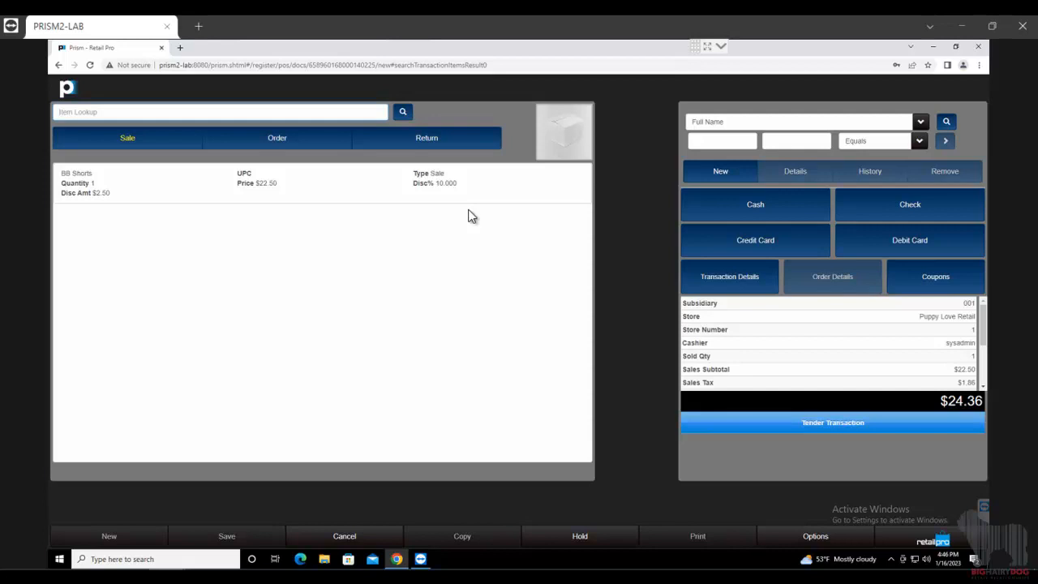
click(483, 197)
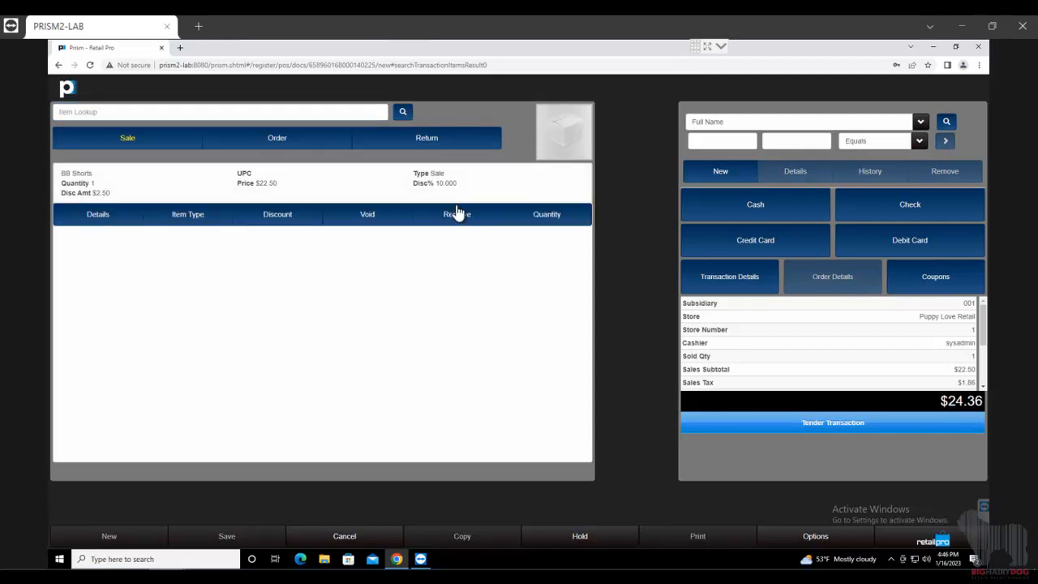
- Change the discounted BB Shorts line's quantity to 2
click(548, 215)
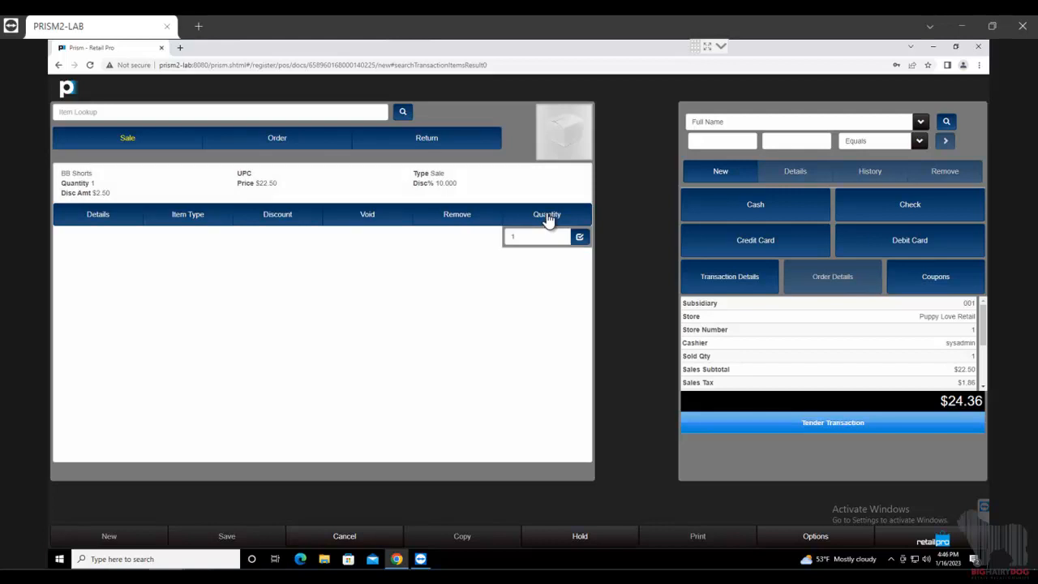
double_click(506, 239)
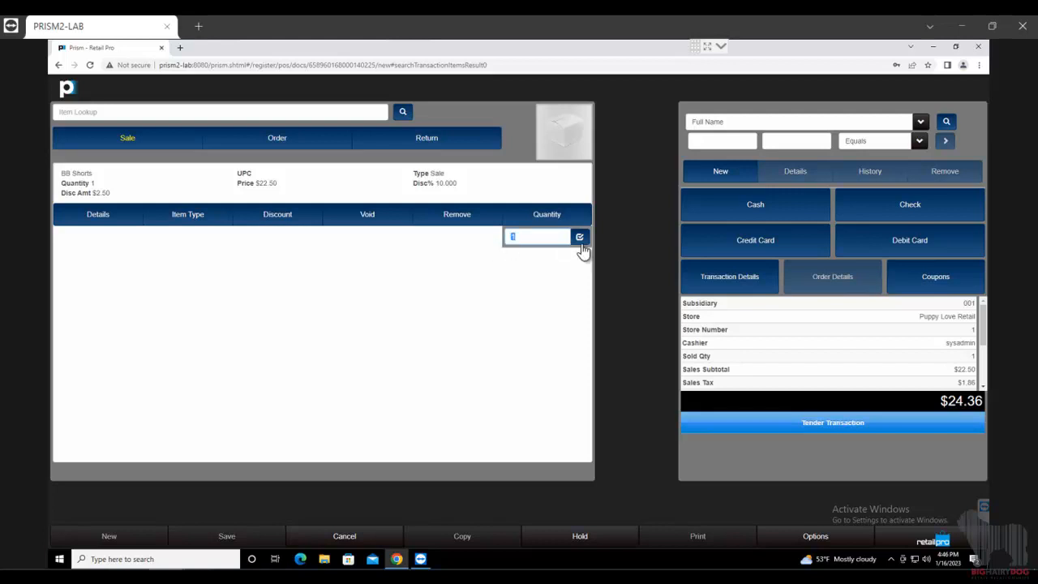
click(580, 237)
click(574, 218)
double_click(533, 239)
text(2)
key(Return)
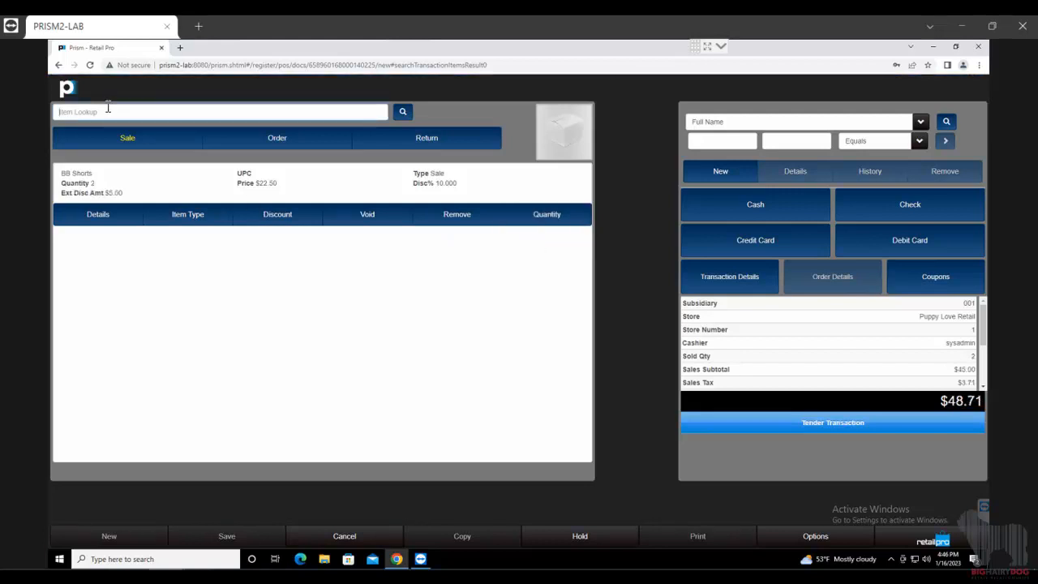
- Add another $25.00 BB Shorts with a *BB* wildcard lookup, then view the customer search fields
text(**)
text(BB*)
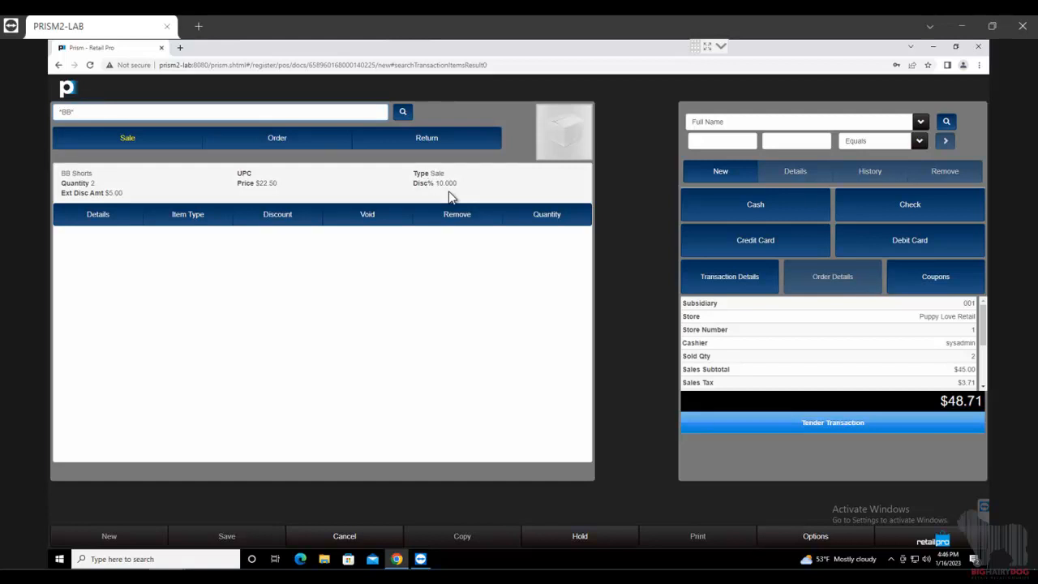
key(Return)
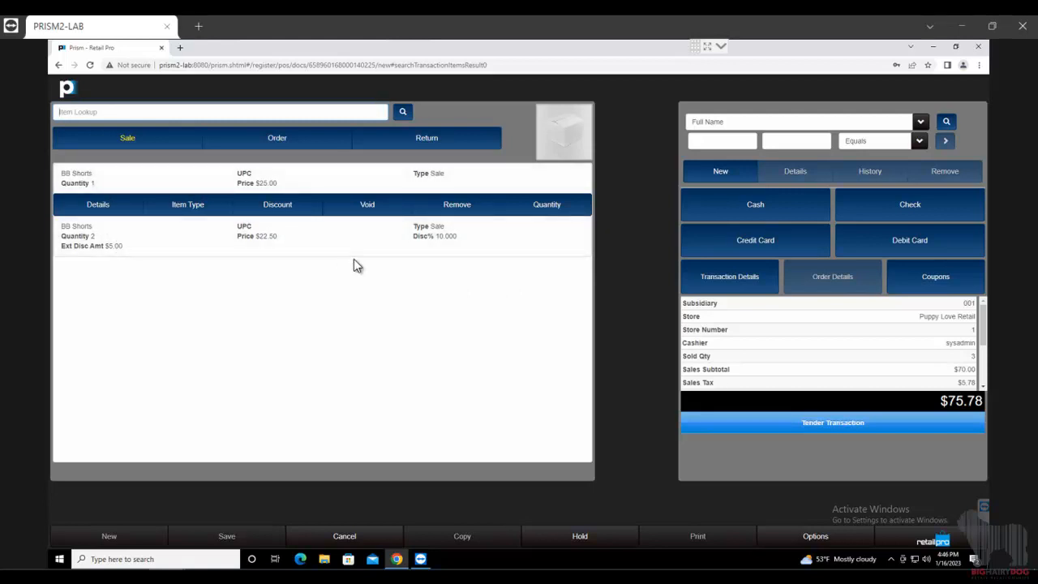
click(725, 140)
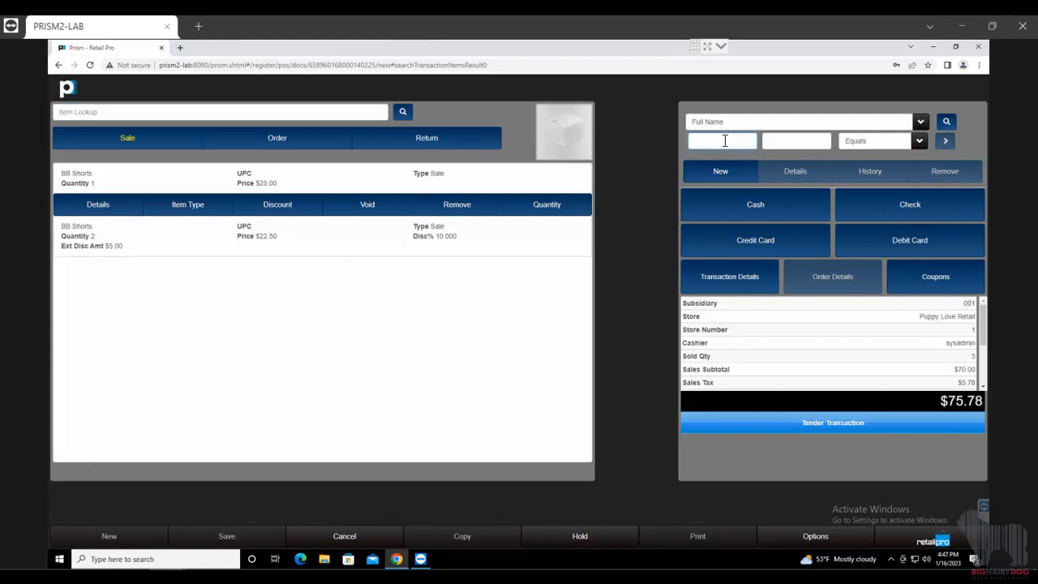
click(923, 122)
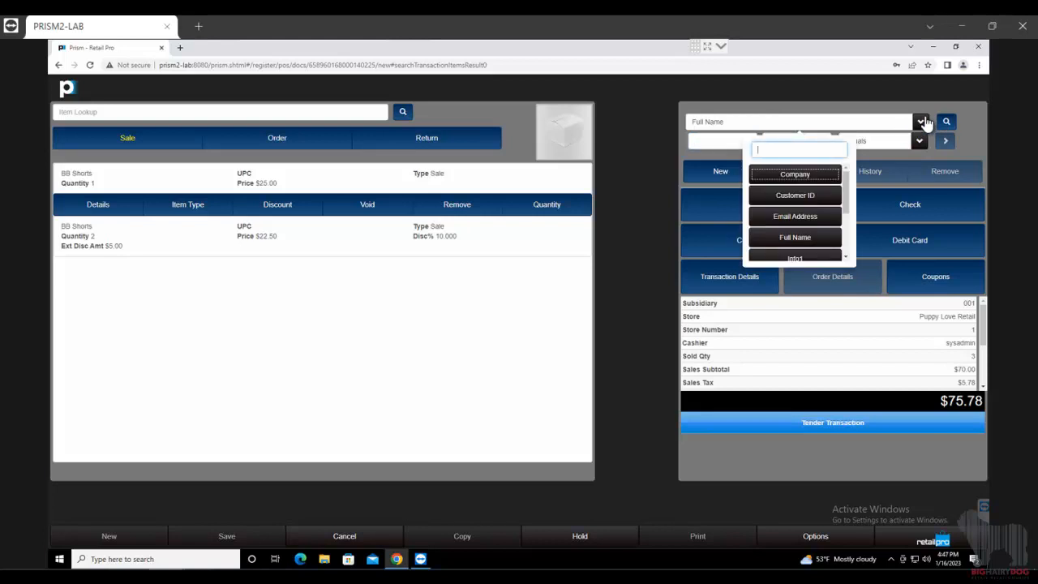
- Search customers by Phone using the customer's phone number and attach the match to the sale
scroll(821, 209, down, 2)
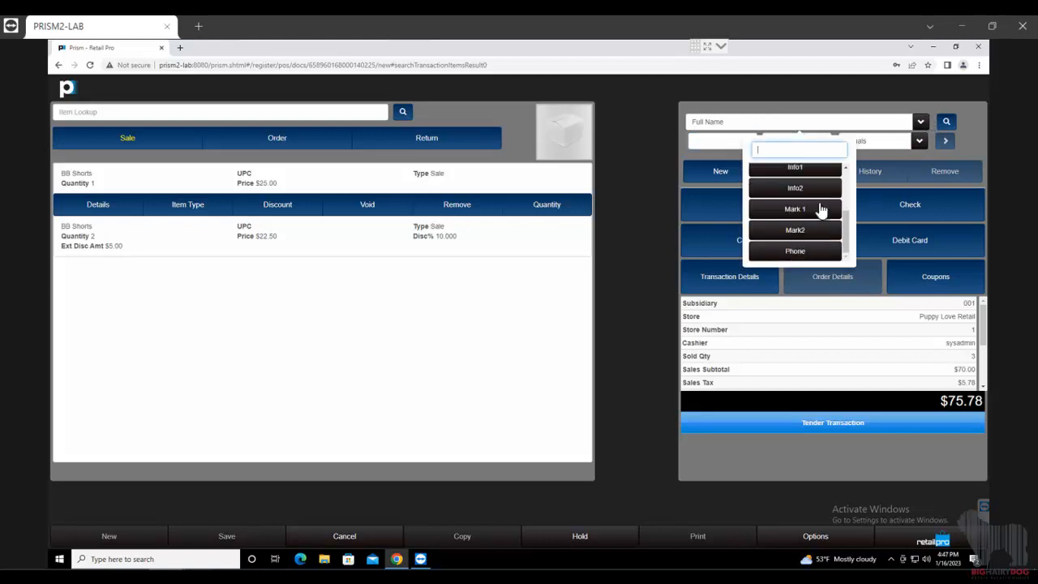
click(797, 250)
click(740, 140)
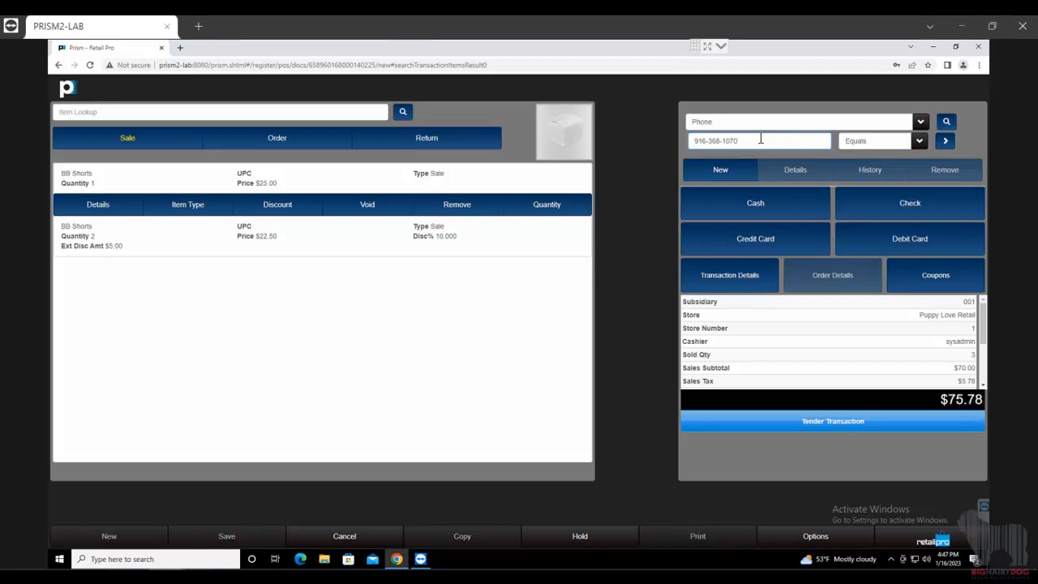
key(Return)
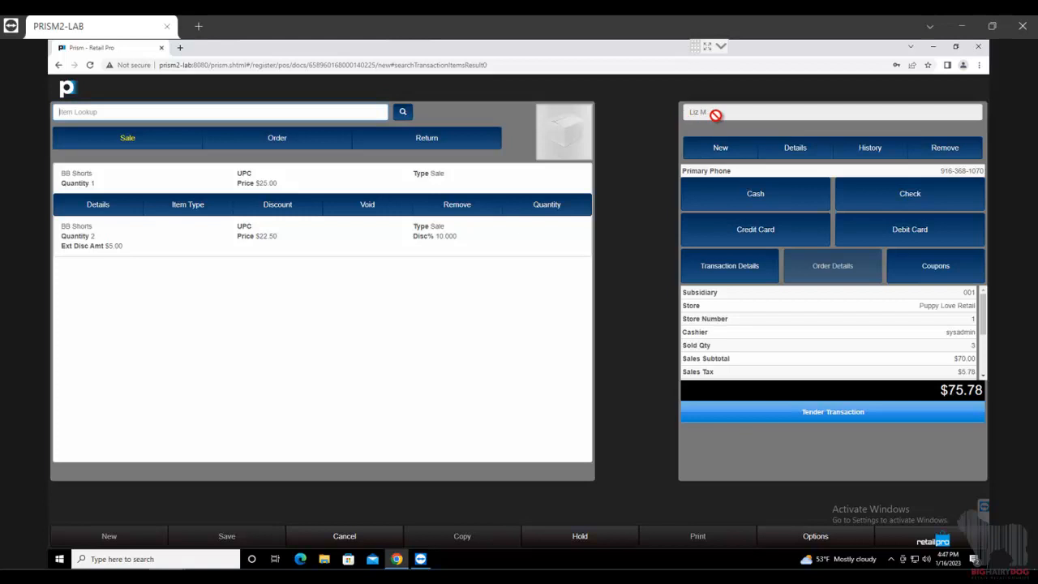
double_click(697, 170)
shift+click(963, 170)
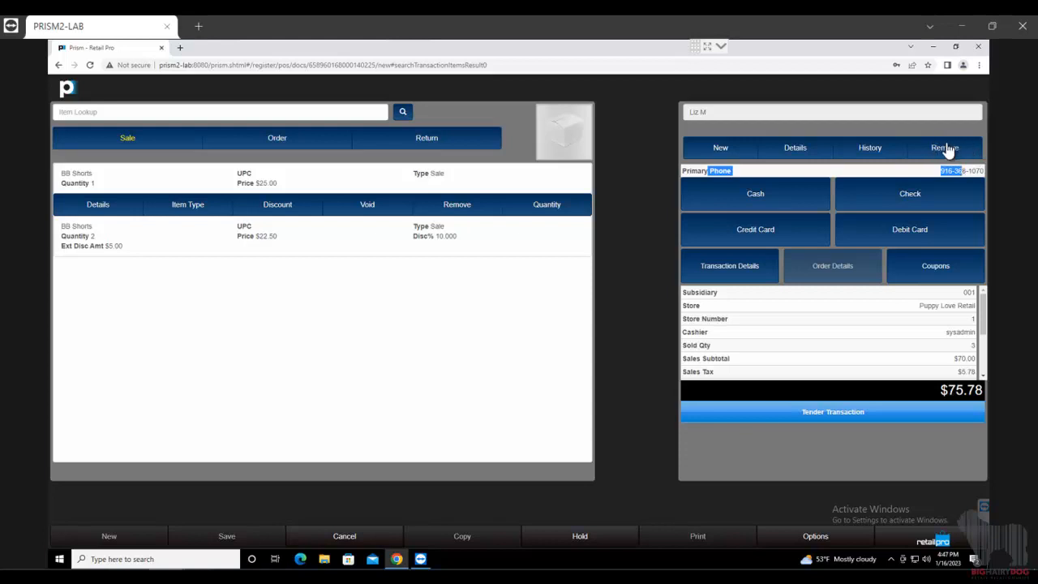
click(795, 147)
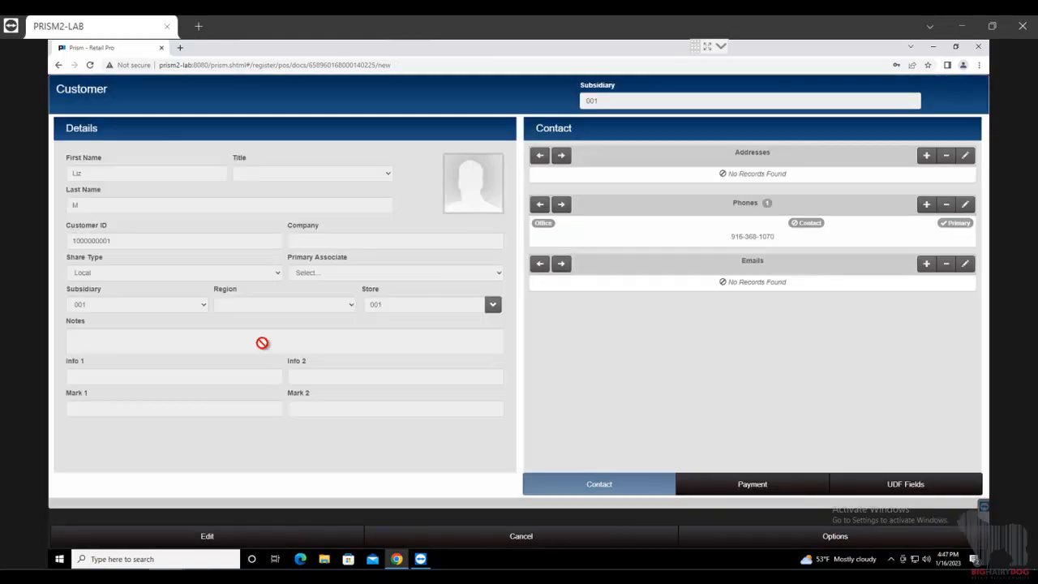
click(609, 545)
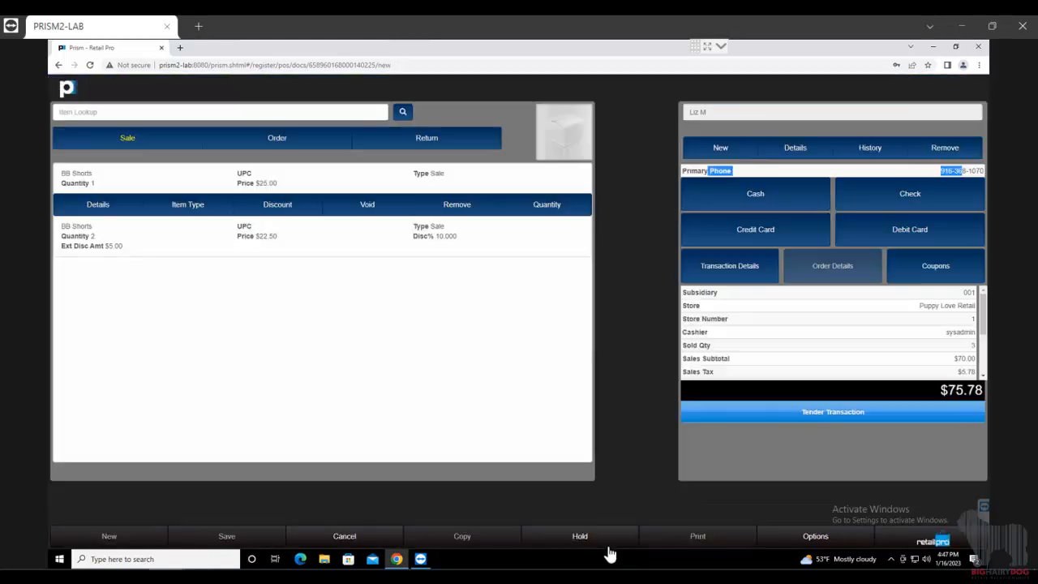
click(709, 154)
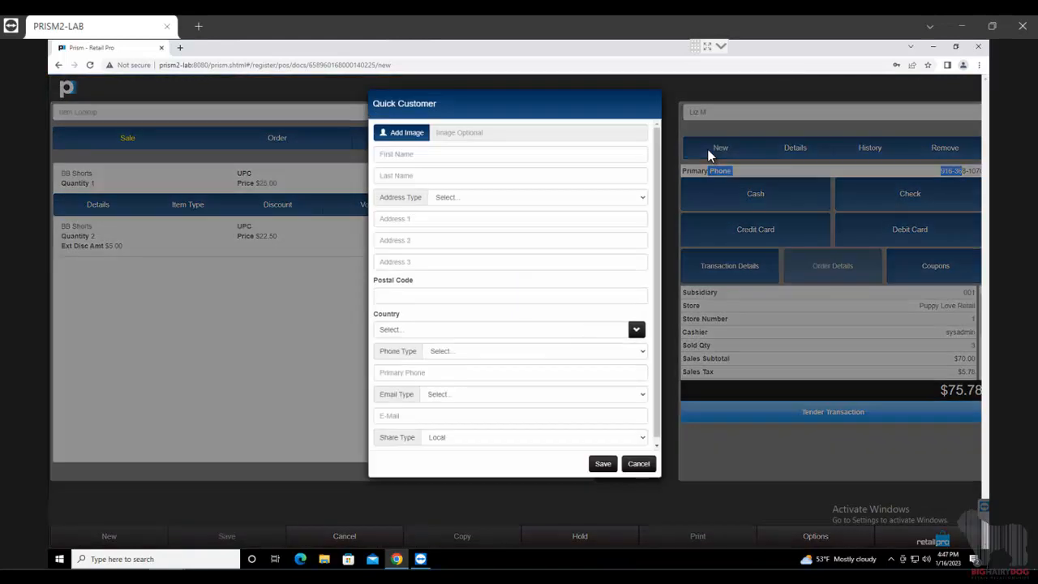
click(637, 463)
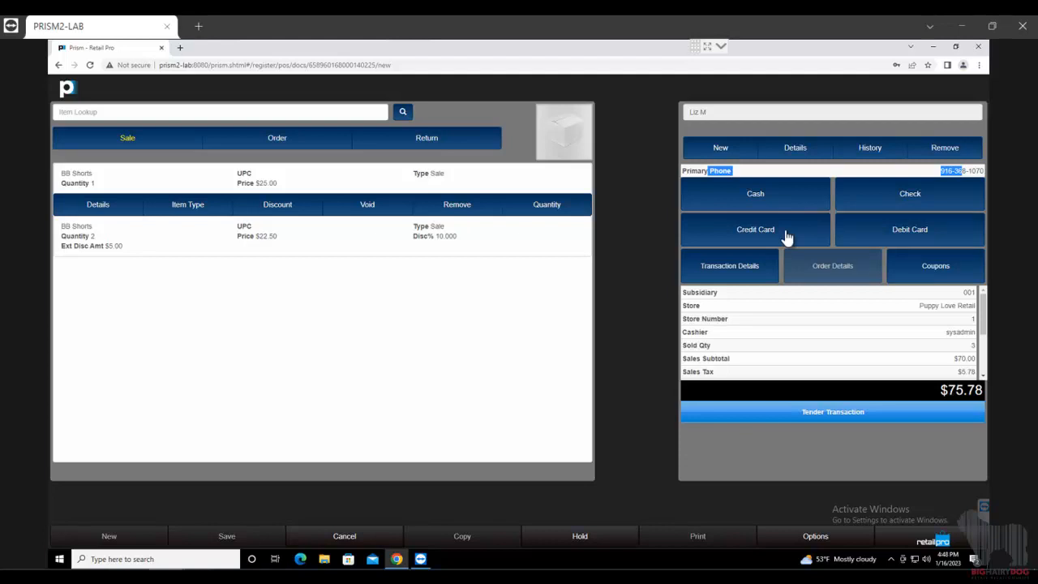
- Tender a $25.00 Visa credit card payment against the $75.78 total, leaving $50.78 due
click(835, 414)
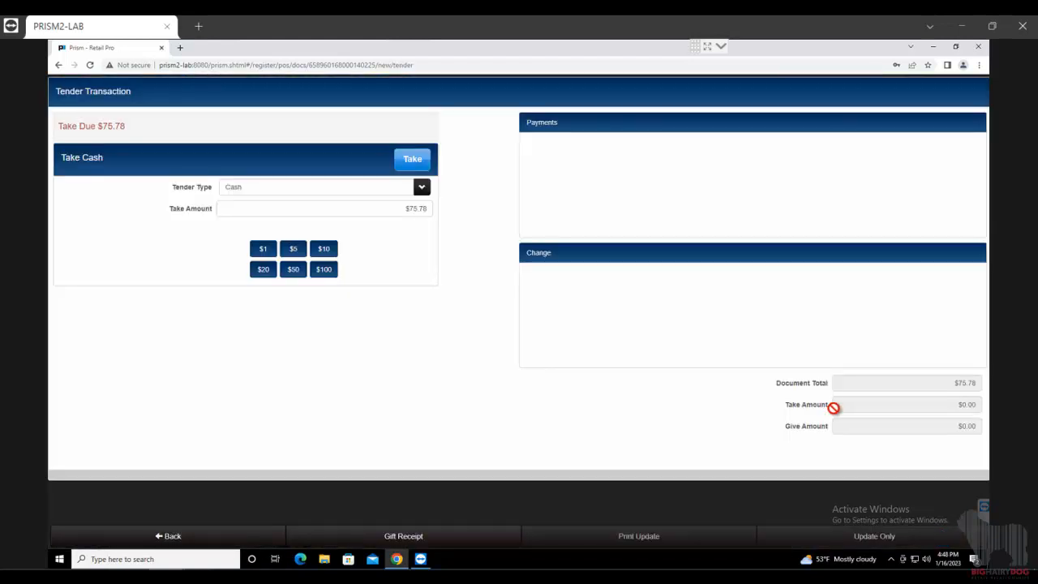
click(274, 191)
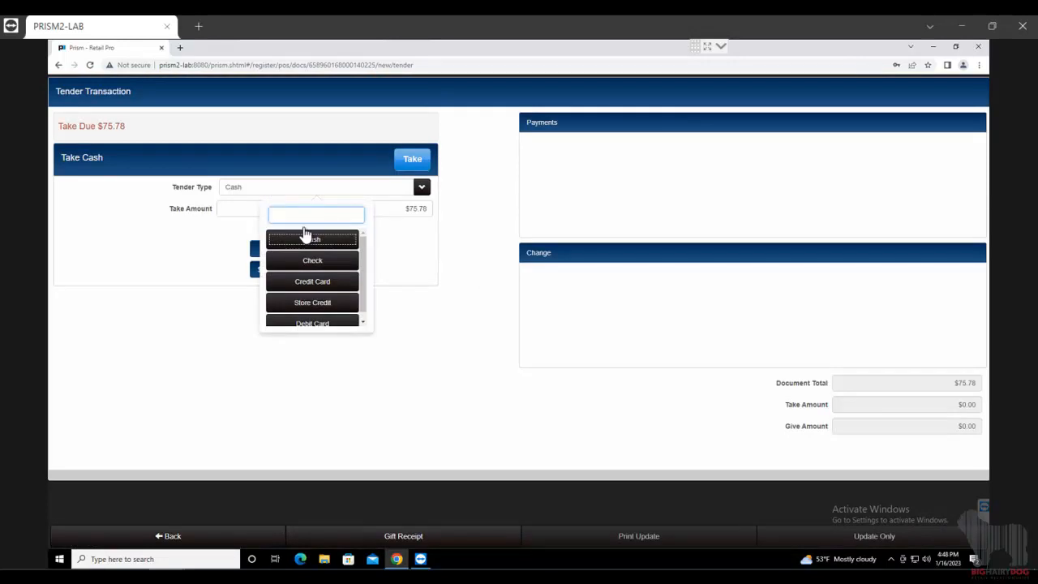
click(330, 281)
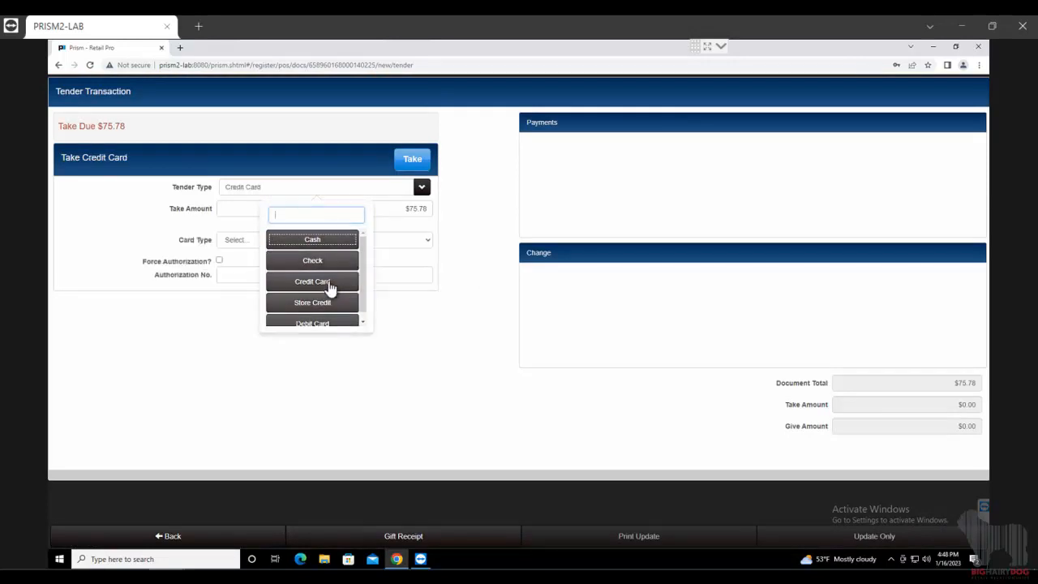
click(405, 208)
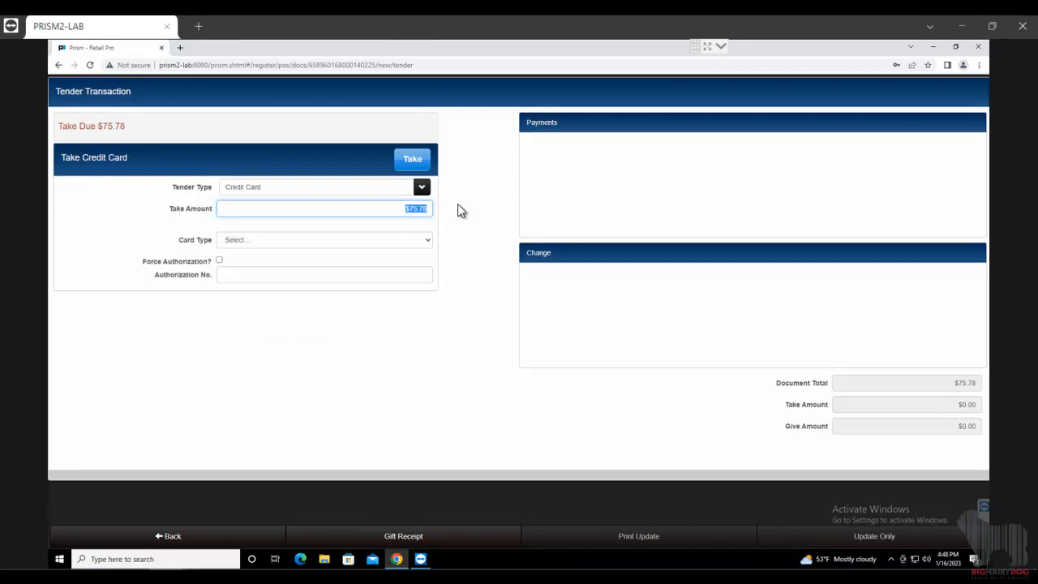
key(BackSpace)
text(25)
click(361, 240)
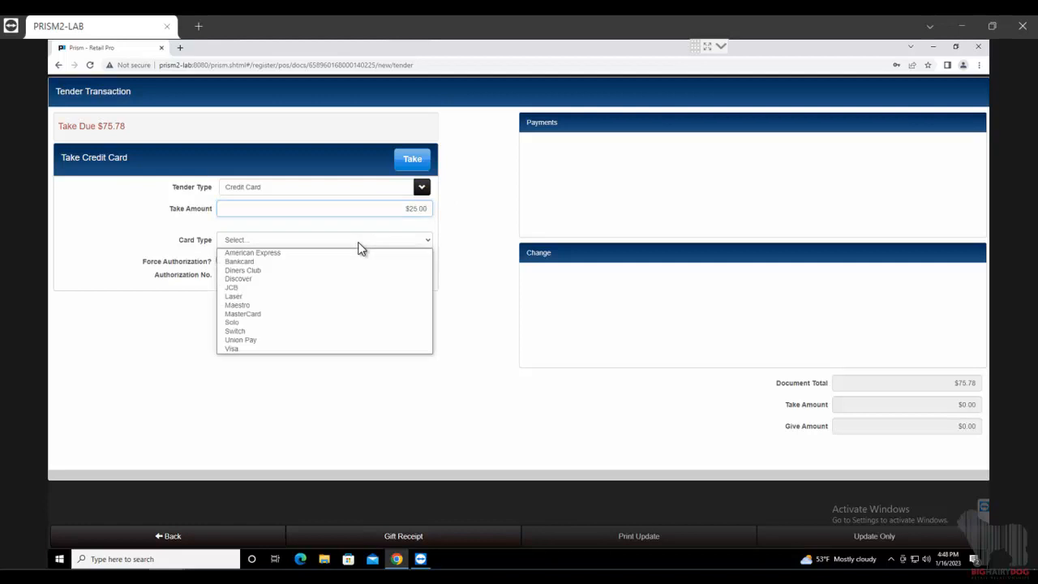
click(241, 353)
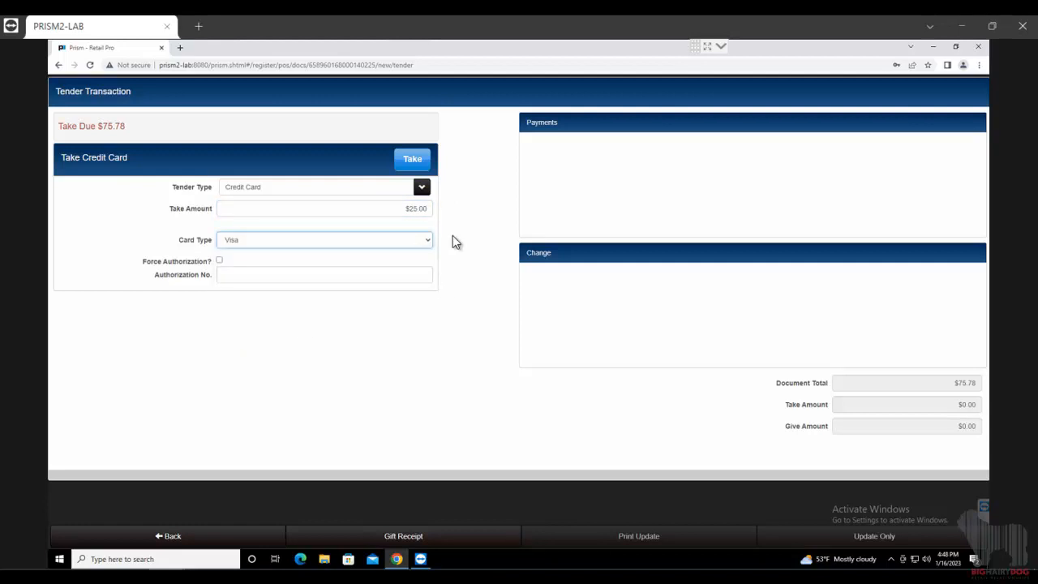
click(478, 235)
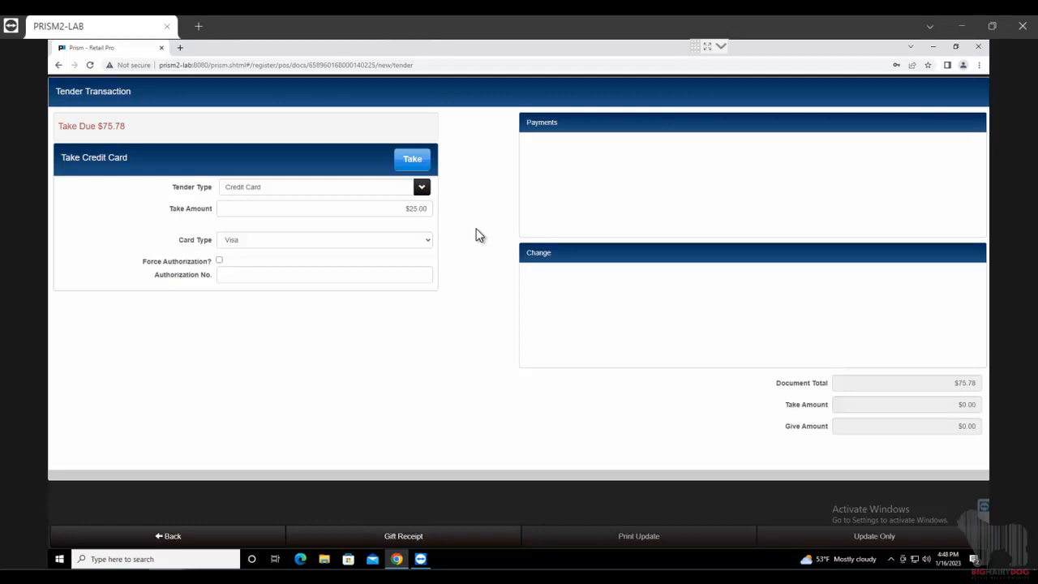
click(416, 162)
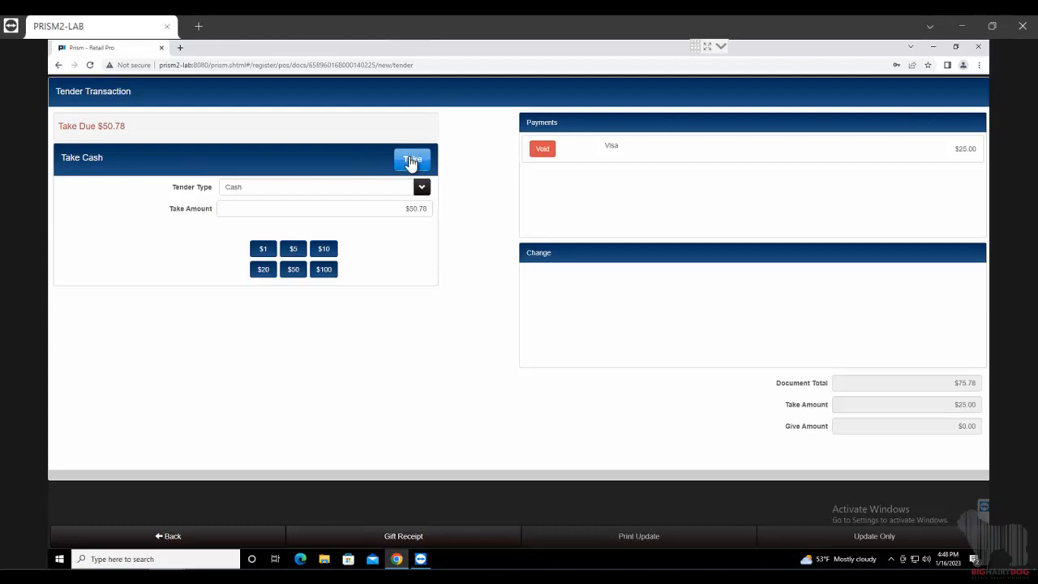
- Take $60.00 cash ($50 plus $10) for the $50.78 balance and give $9.22 change
click(407, 211)
drag(407, 212, 457, 223)
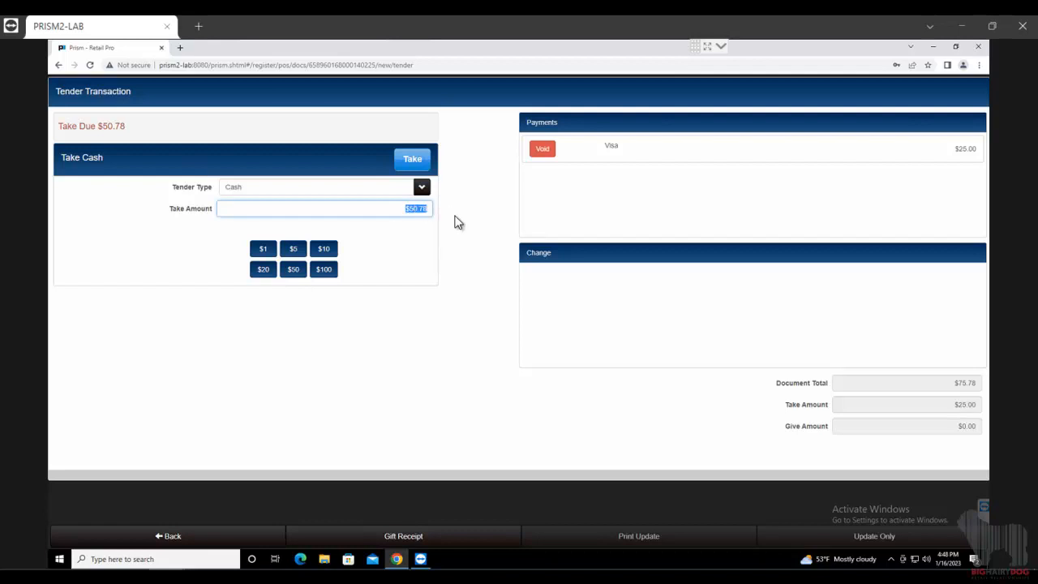
click(291, 272)
click(324, 253)
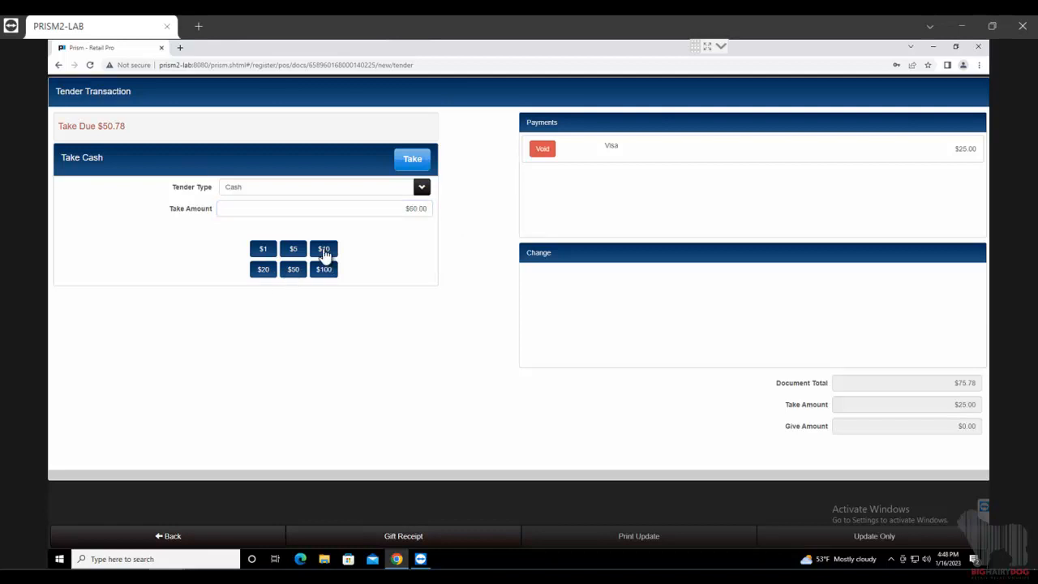
click(414, 159)
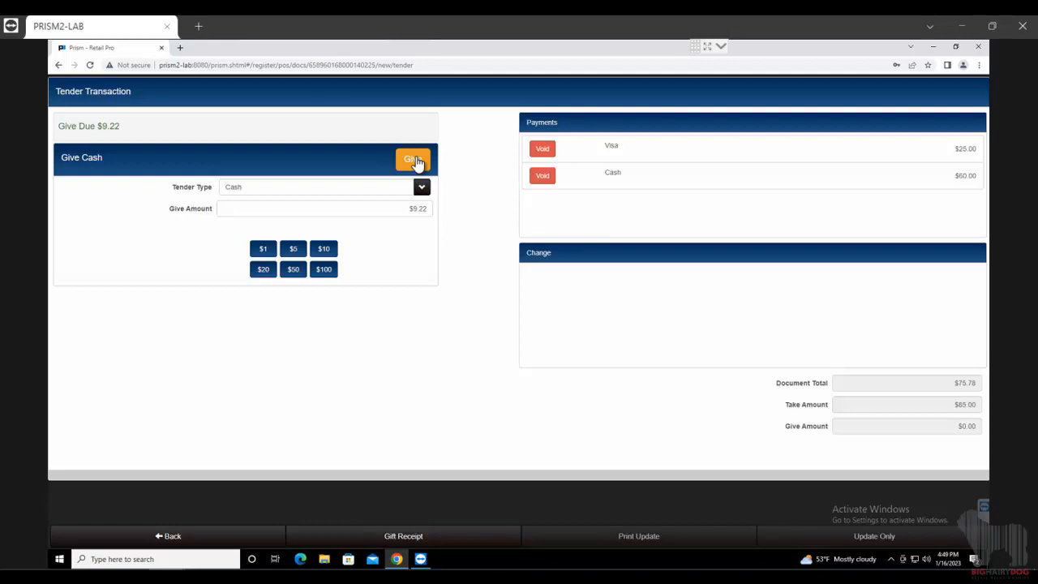
click(413, 160)
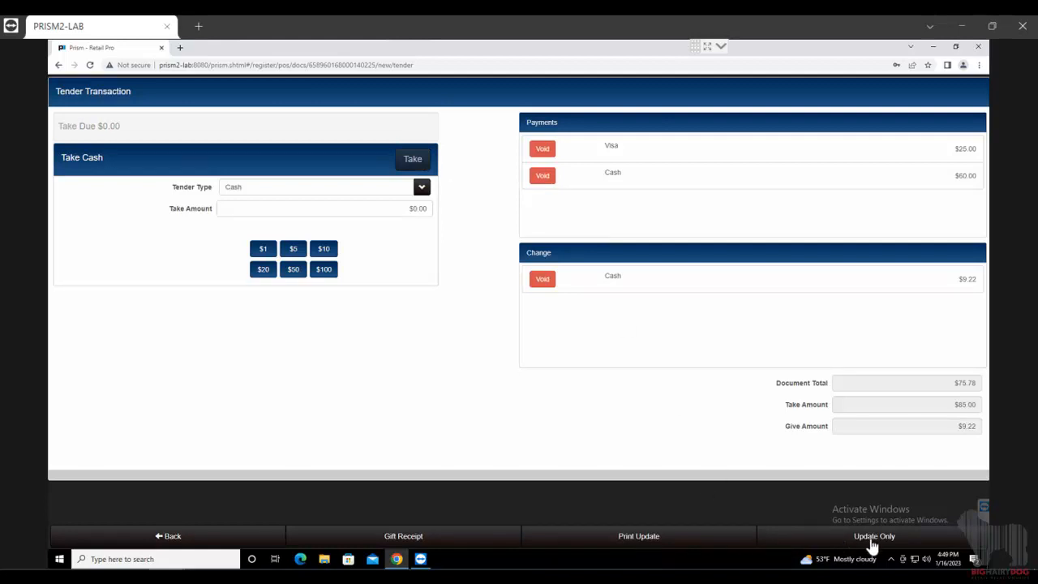
- Update the sale, acknowledge the Tender Reminder, and preview the receipt with the Receipt 40 Col design
click(626, 538)
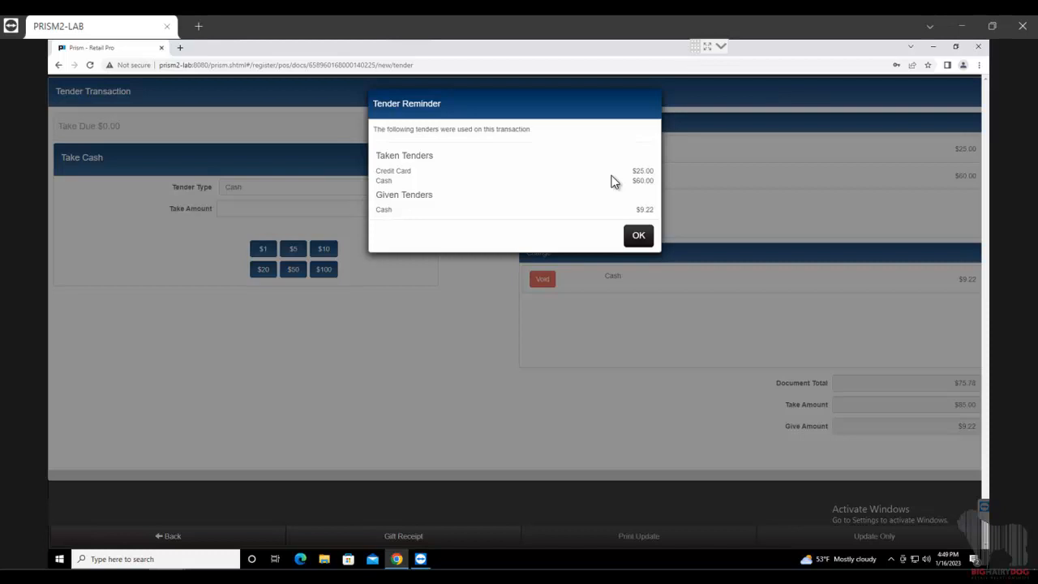
click(639, 235)
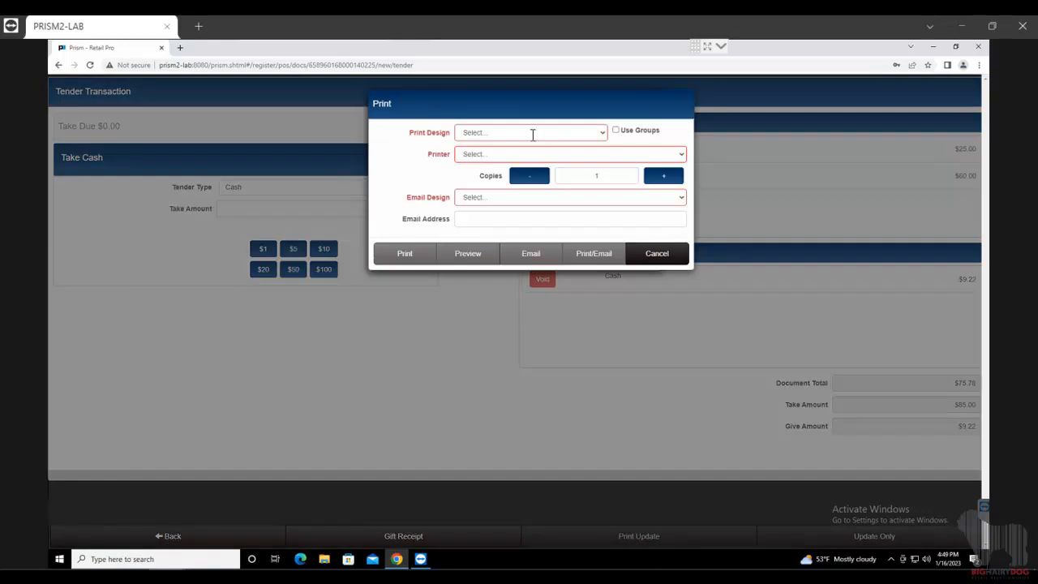
click(532, 135)
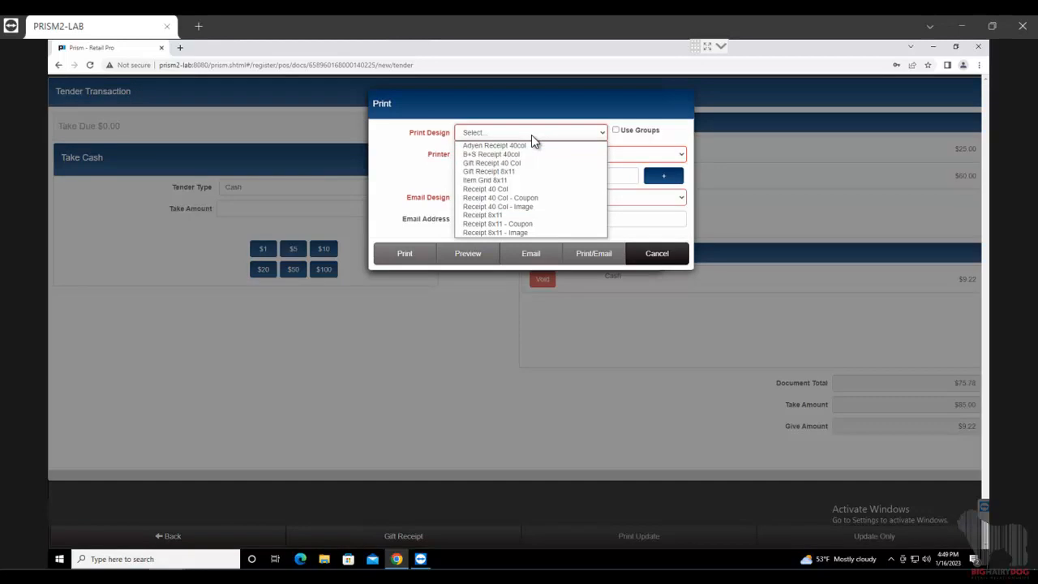
click(498, 190)
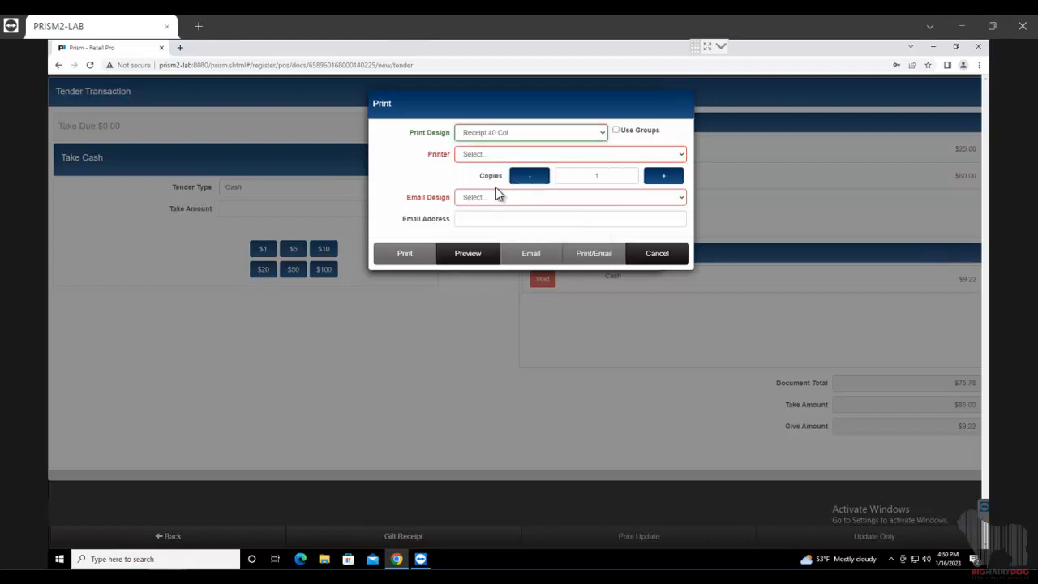
click(472, 254)
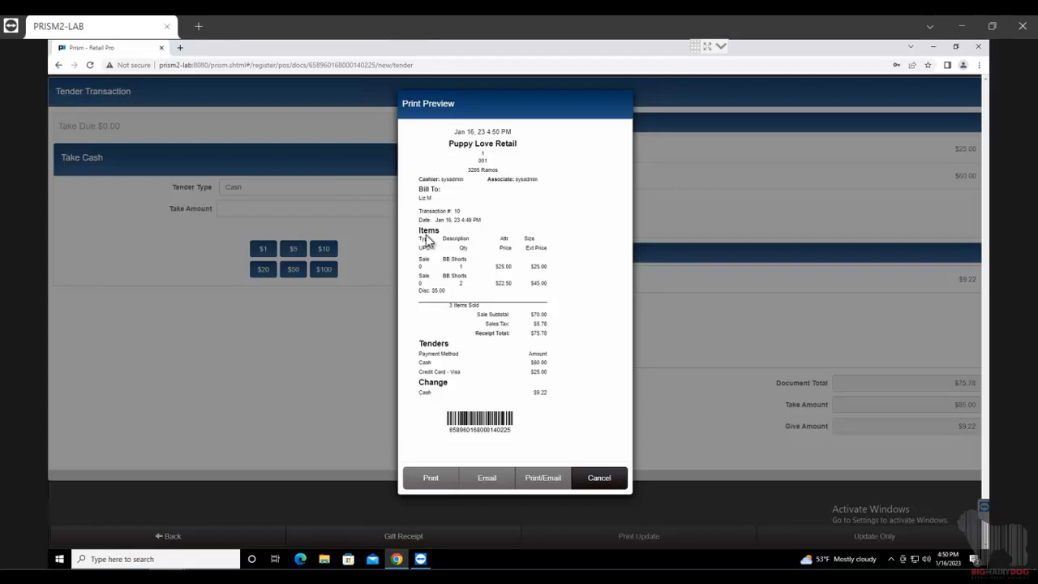
double_click(423, 260)
click(432, 281)
- Cancel the print preview to return to a blank $0.00 sale
click(598, 480)
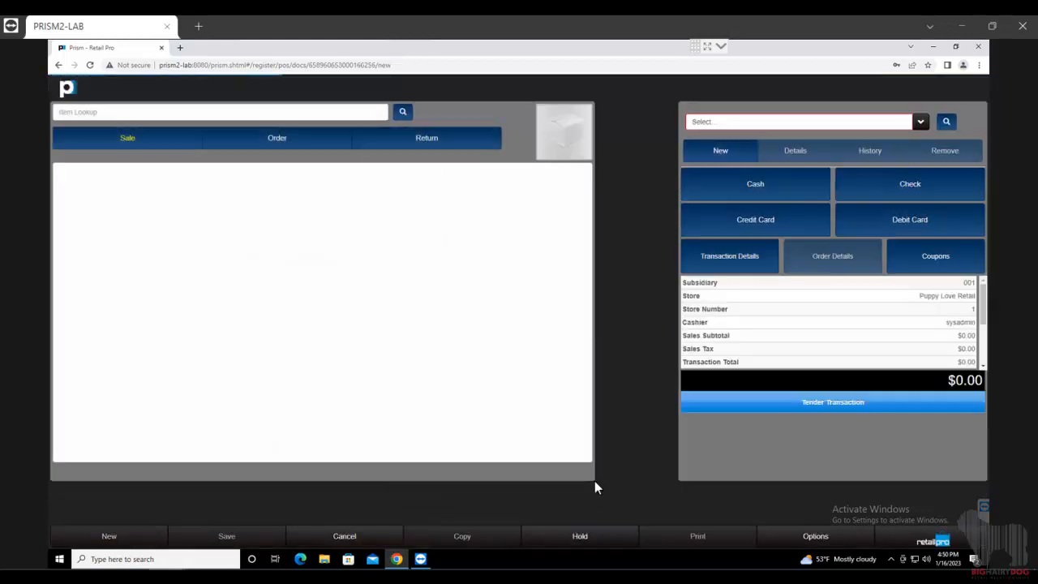